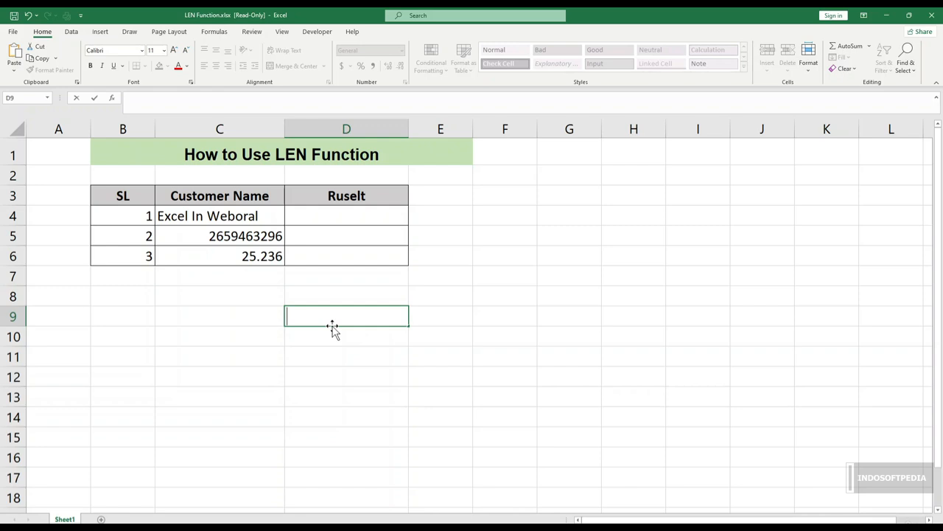
{"action": "left_click", "coordinate": [337, 217]}
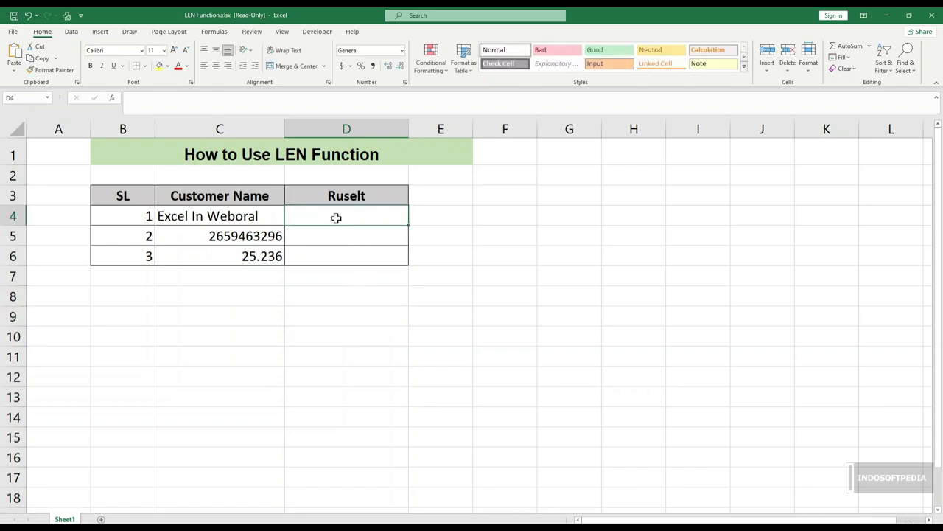
{"action": "left_click", "coordinate": [265, 224]}
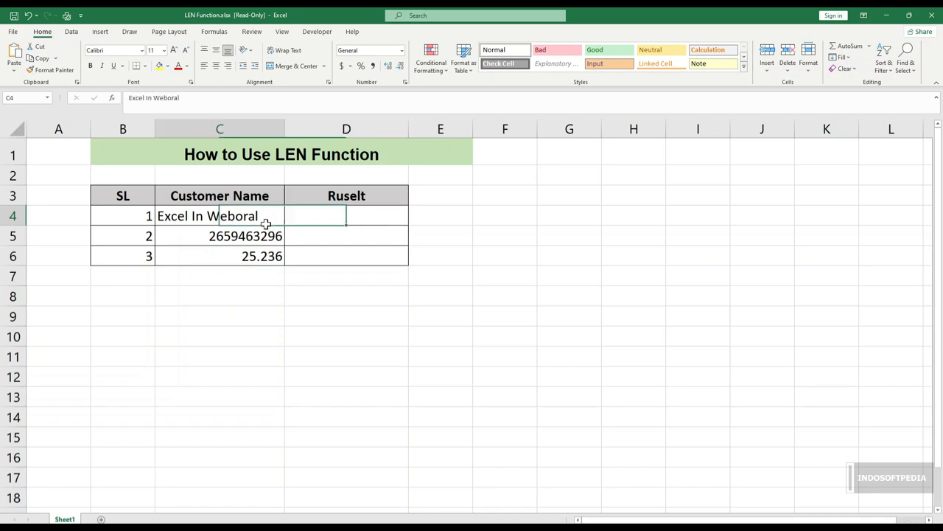
{"action": "left_click_drag", "start_coordinate": [265, 223], "coordinate": [263, 256]}
{"action": "left_click", "coordinate": [261, 238]}
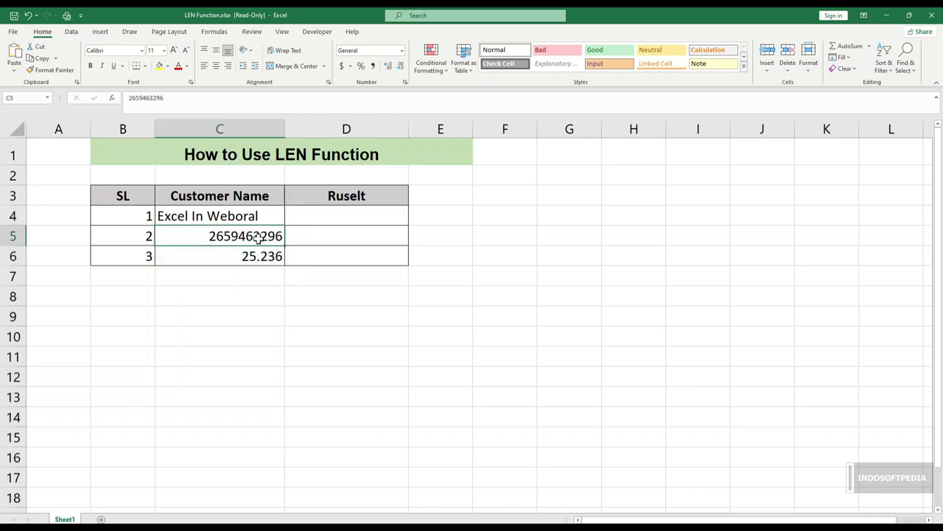
Step: Enter the formula =LEN(C4) in cell D4 to count the characters of the first entry
{"action": "left_click", "coordinate": [336, 217]}
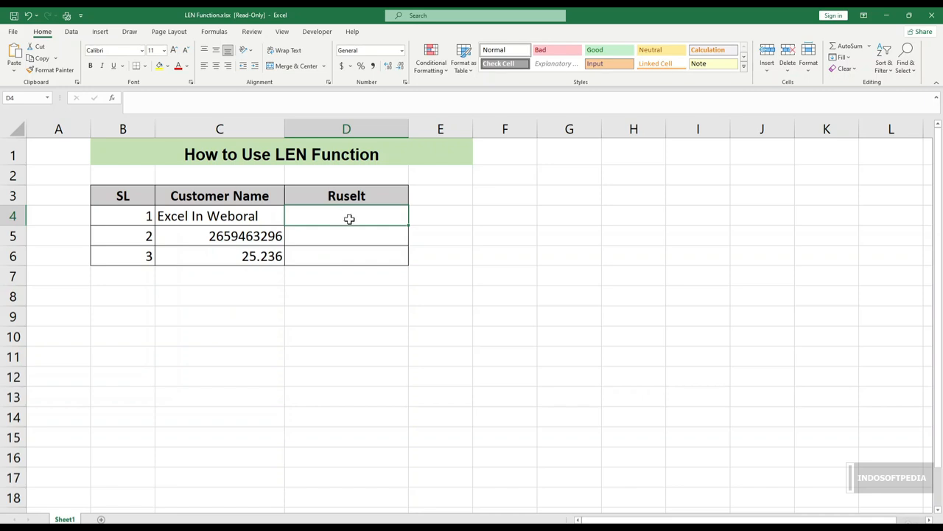
{"action": "type", "text": "=len"}
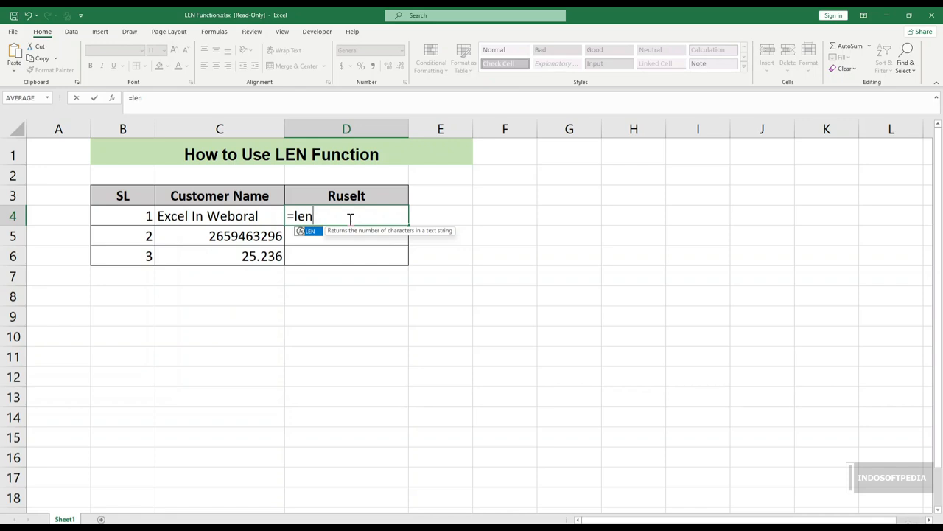
{"action": "key", "text": "Tab"}
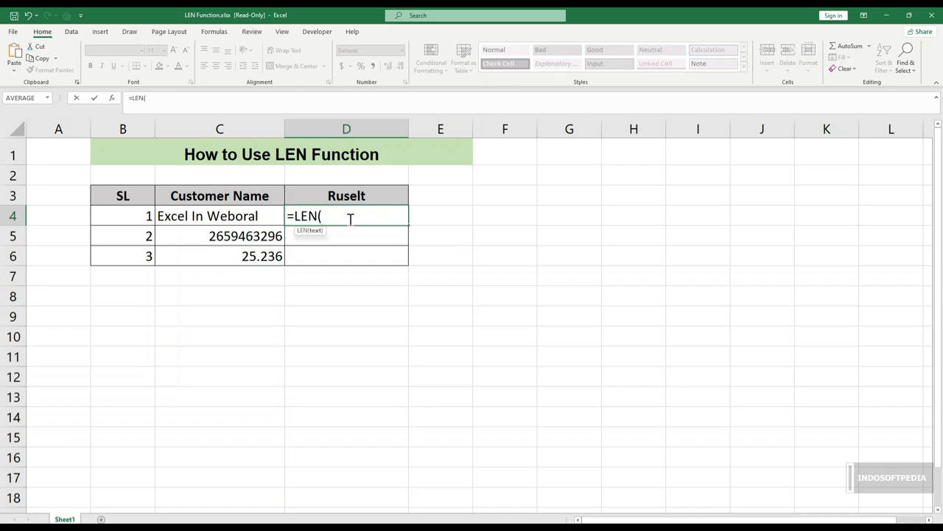
{"action": "left_click", "coordinate": [224, 215]}
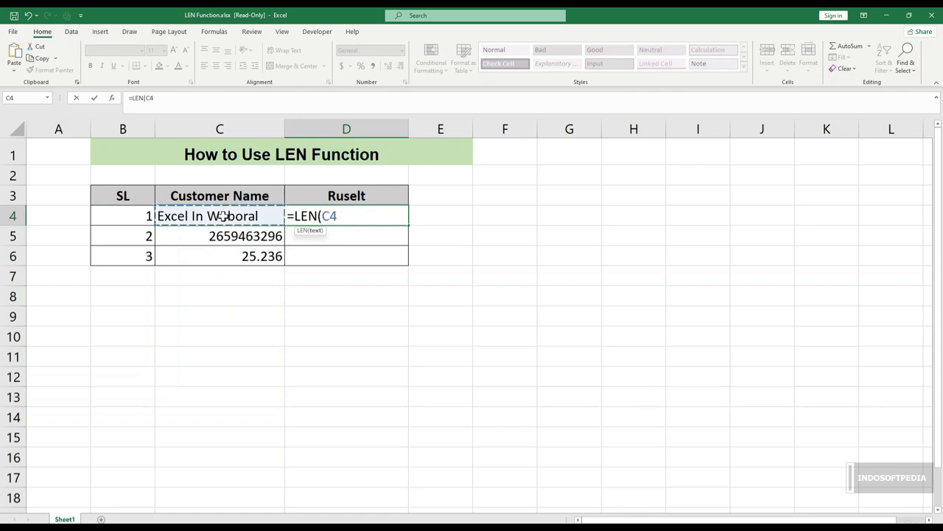
{"action": "type", "text": ")"}
{"action": "key", "text": "Return"}
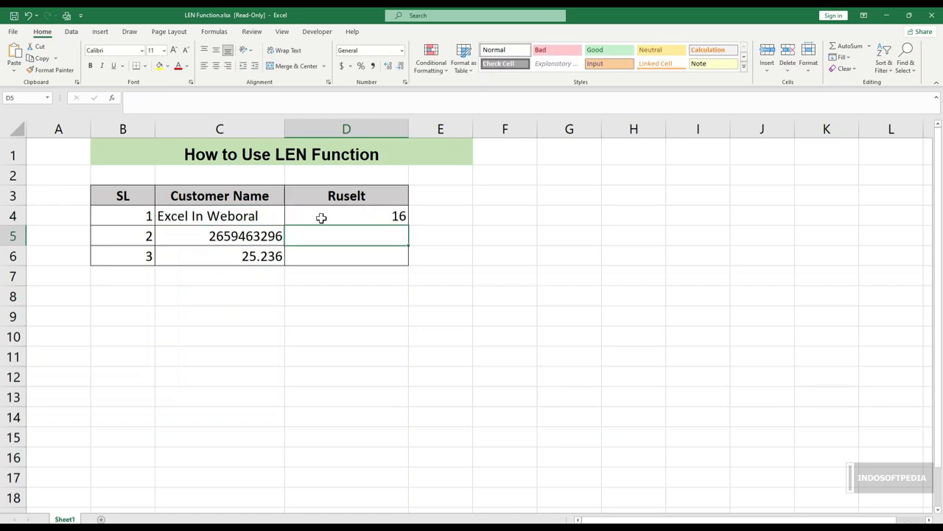
Step: Fill the LEN formula from D4 down through D6
{"action": "left_click", "coordinate": [218, 233]}
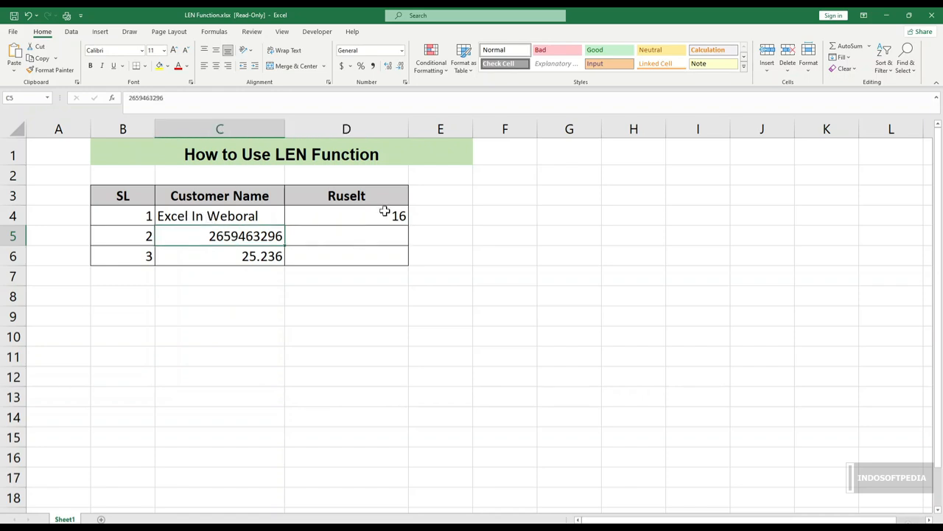
{"action": "left_click", "coordinate": [382, 210]}
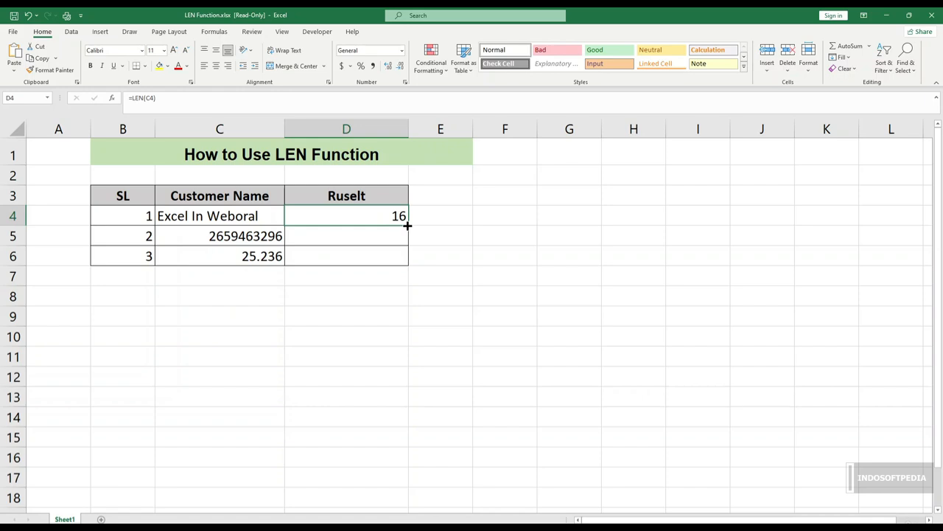
{"action": "left_click_drag", "start_coordinate": [407, 226], "coordinate": [400, 261]}
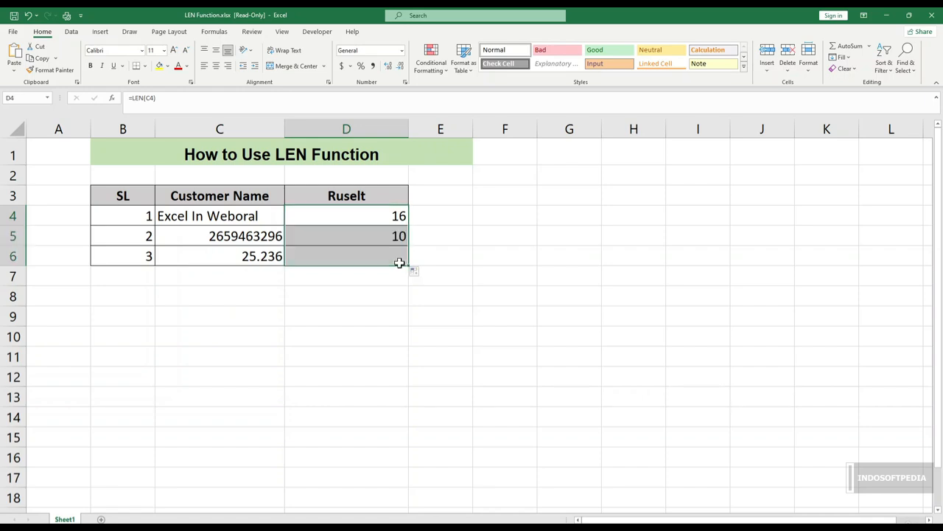
Step: Check the LEN formulas in D5 and D6 against the source values in column C
{"action": "left_click", "coordinate": [370, 290]}
{"action": "left_click", "coordinate": [375, 233]}
{"action": "left_click", "coordinate": [227, 235]}
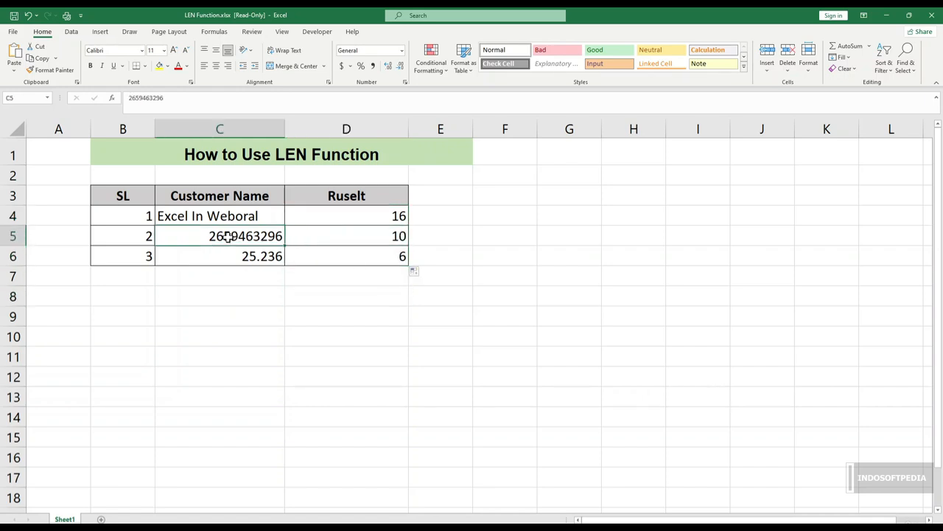
{"action": "left_click", "coordinate": [375, 236]}
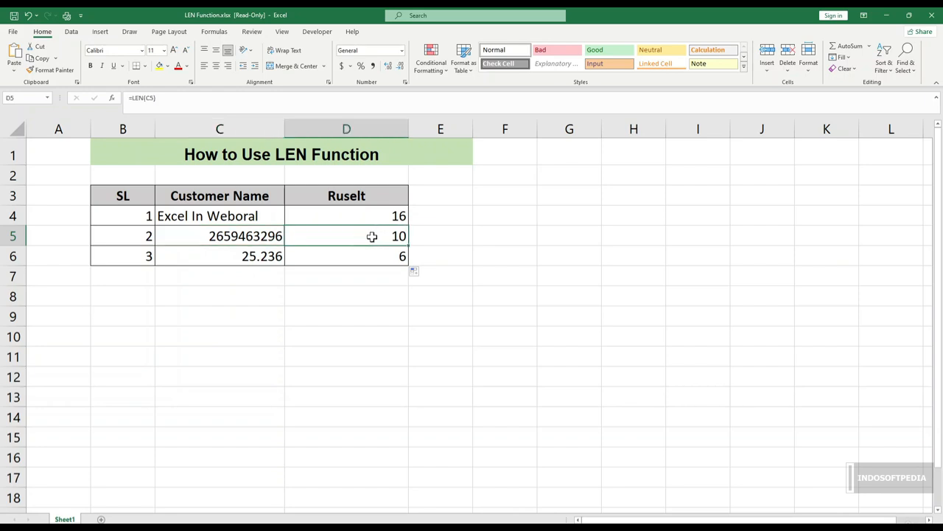
{"action": "left_click", "coordinate": [373, 263]}
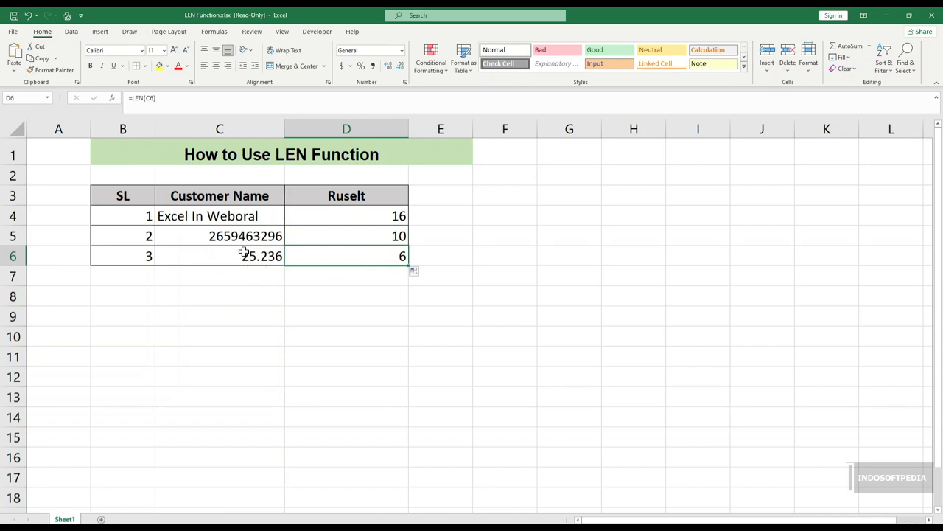
{"action": "left_click", "coordinate": [381, 283]}
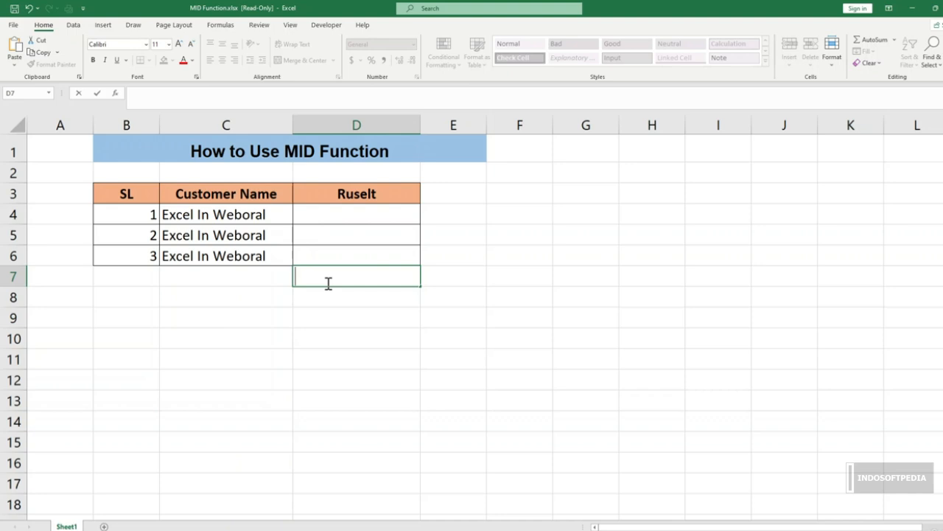
Step: Enter the formula =MID(C4,1,5) in cell D4 to extract the first word of the text in C4
{"action": "key", "text": "Return"}
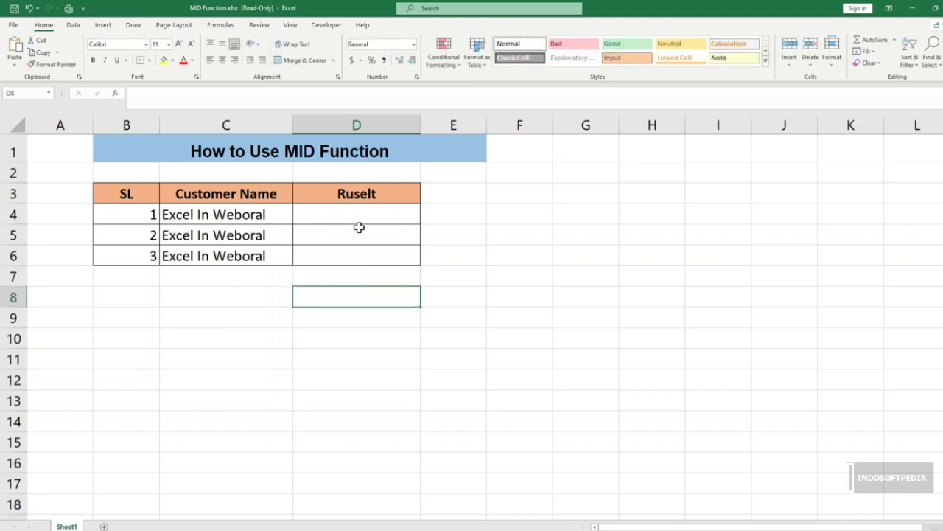
{"action": "left_click", "coordinate": [377, 217]}
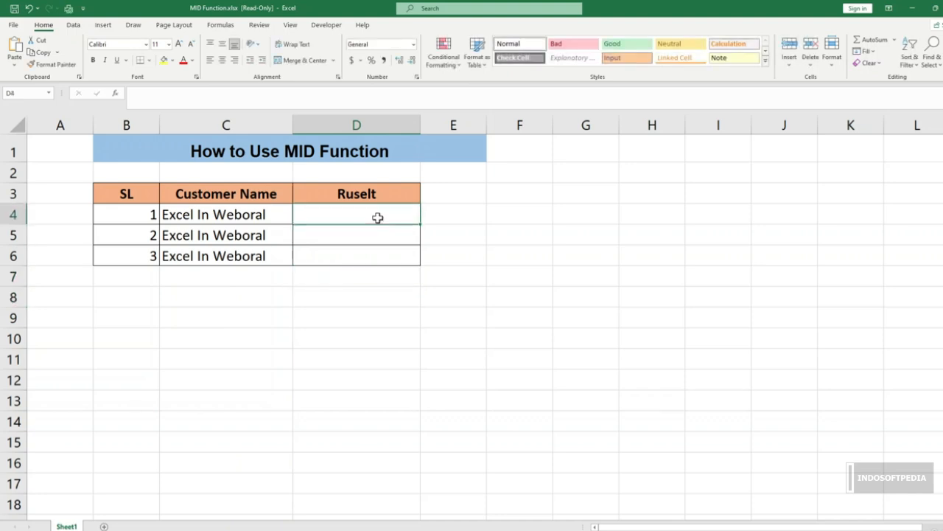
{"action": "type", "text": "=mid"}
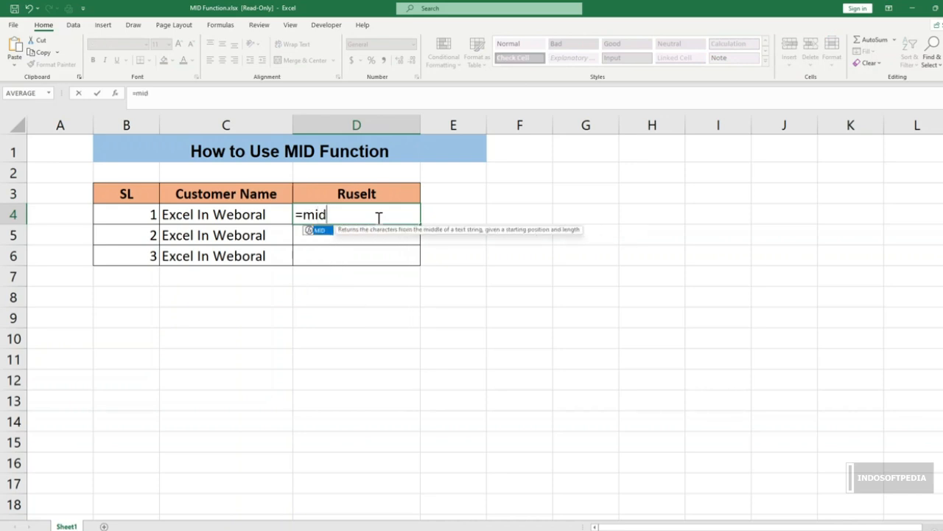
{"action": "key", "text": "Tab"}
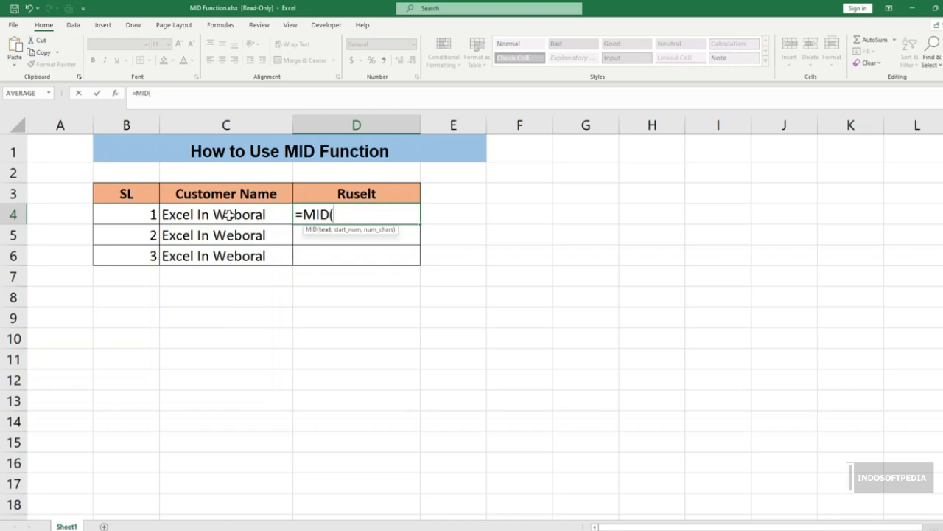
{"action": "left_click", "coordinate": [171, 215]}
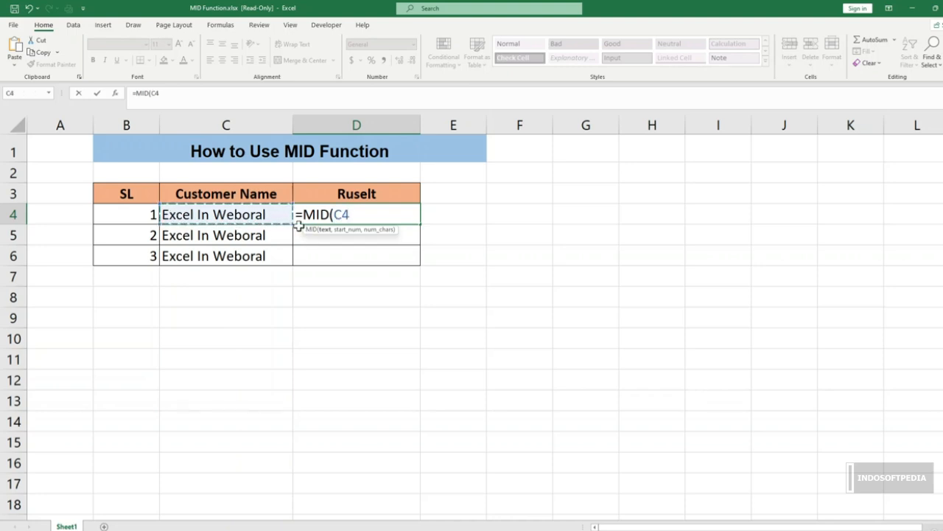
{"action": "type", "text": ","}
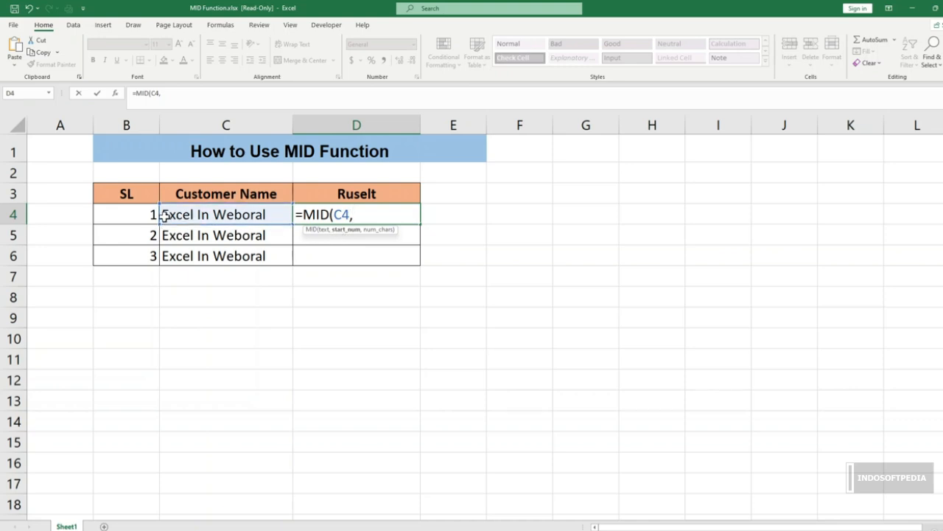
{"action": "type", "text": "1,"}
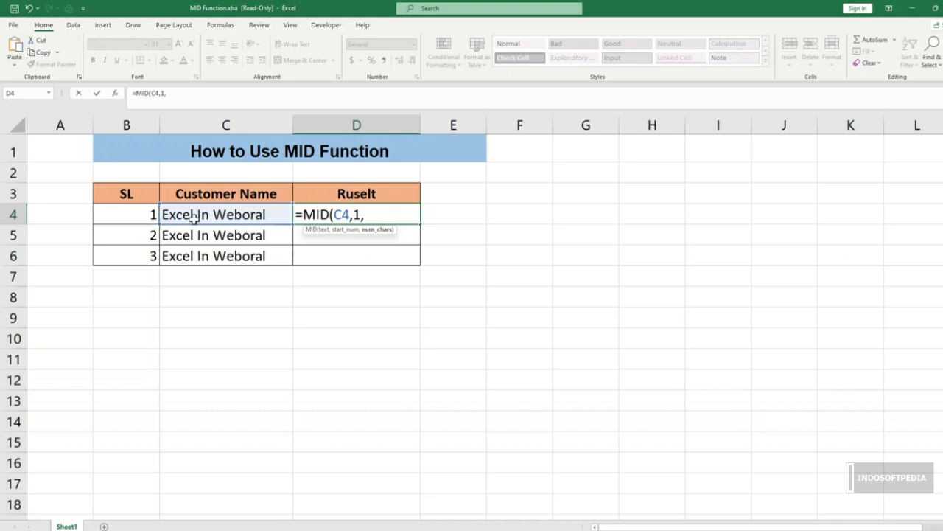
{"action": "type", "text": "5)"}
{"action": "key", "text": "Return"}
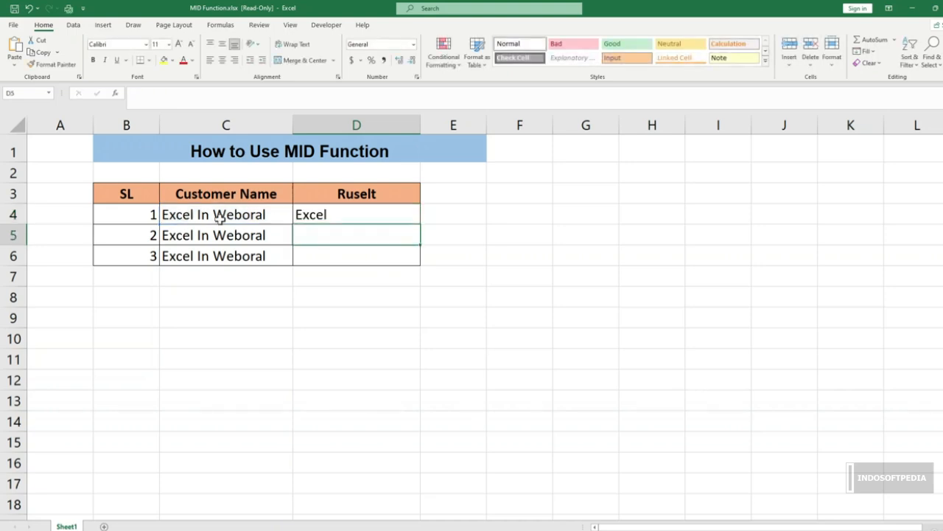
{"action": "left_click", "coordinate": [310, 214]}
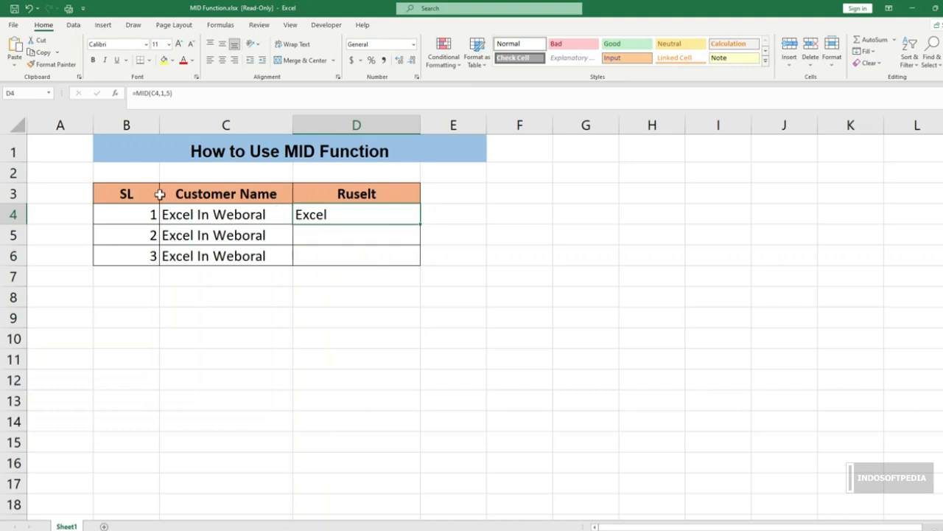
Step: Enter the formula =MID(C5,7,2) in cell D5 to extract the middle word of the text in C5
{"action": "left_click", "coordinate": [335, 240]}
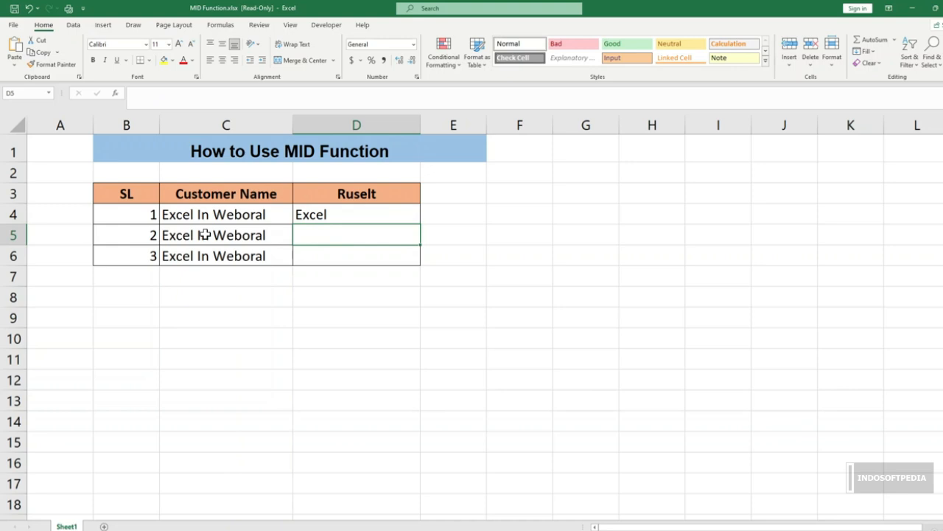
{"action": "type", "text": "=mid"}
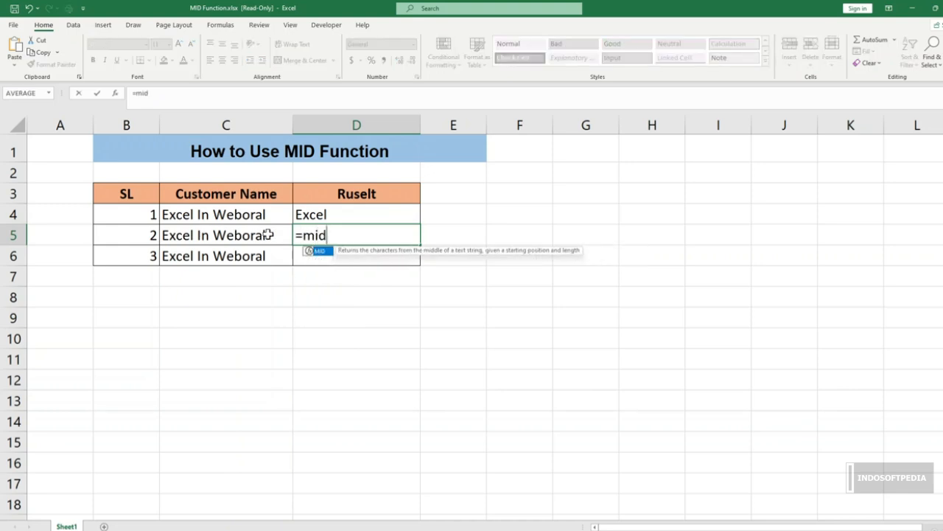
{"action": "key", "text": "Tab"}
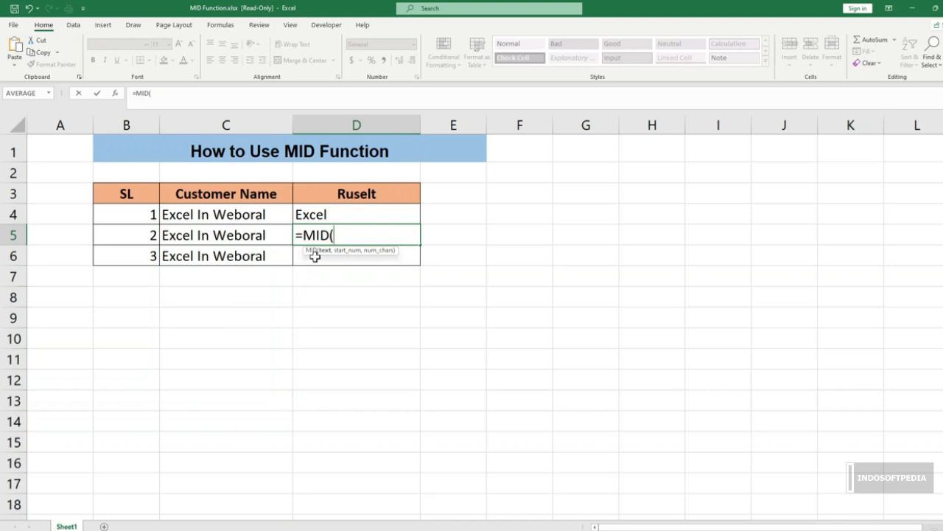
{"action": "left_click", "coordinate": [191, 240]}
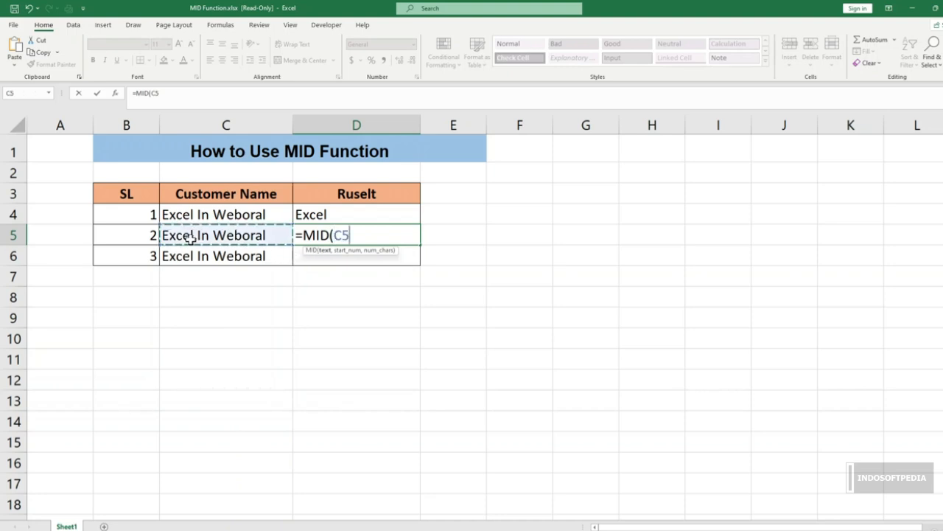
{"action": "type", "text": ","}
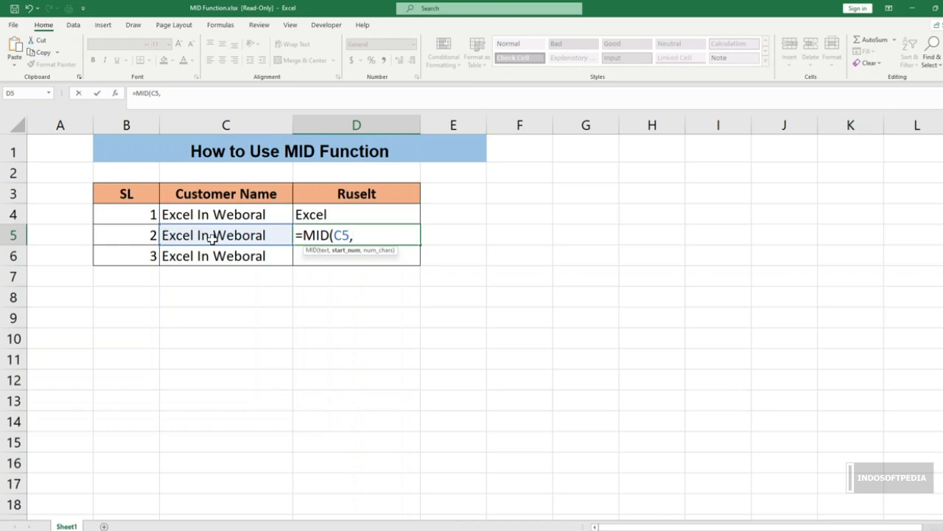
{"action": "type", "text": "7,2)"}
{"action": "key", "text": "Return"}
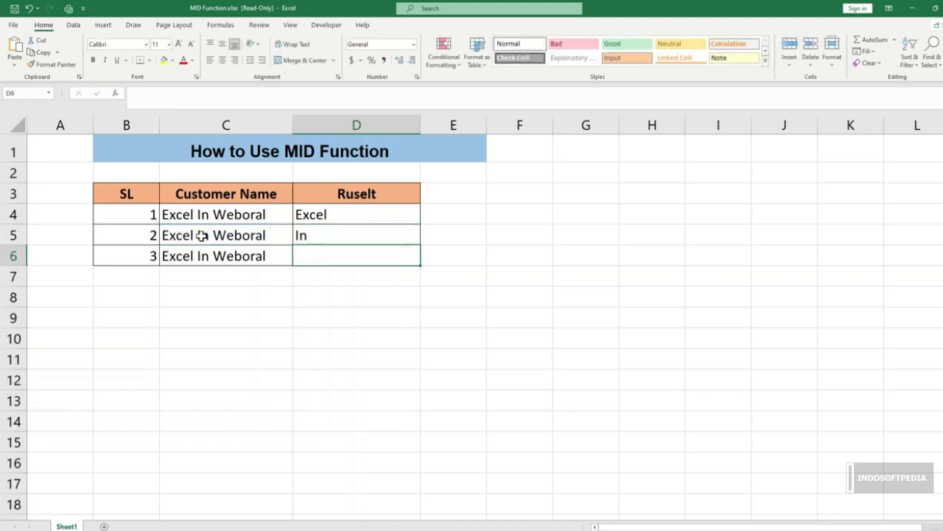
{"action": "left_click", "coordinate": [315, 239]}
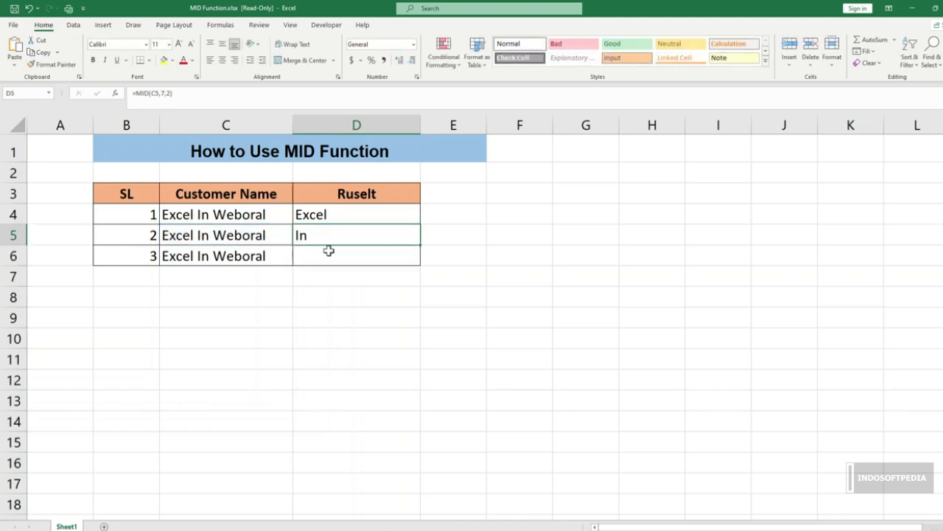
Step: Enter the formula =MID(C6,10,7) in cell D6 to extract the last word of the text in C6
{"action": "left_click", "coordinate": [329, 251]}
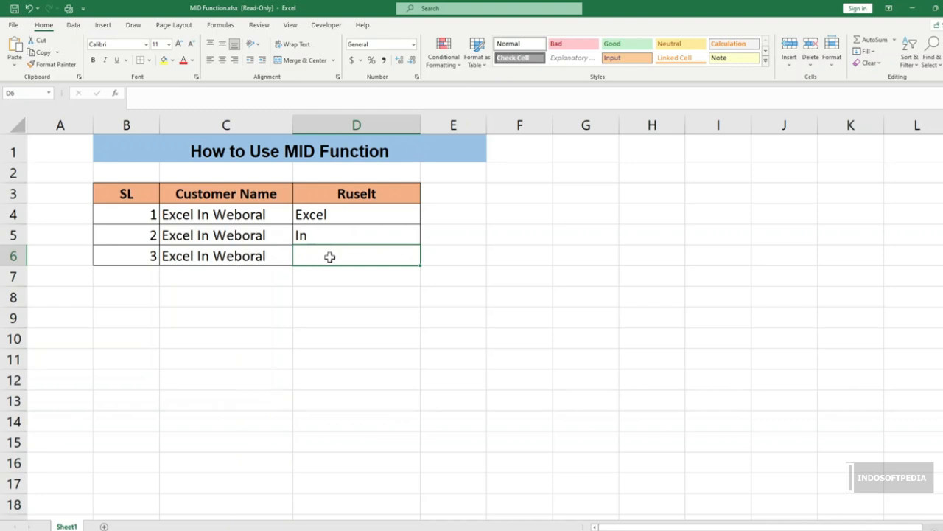
{"action": "type", "text": "=mid"}
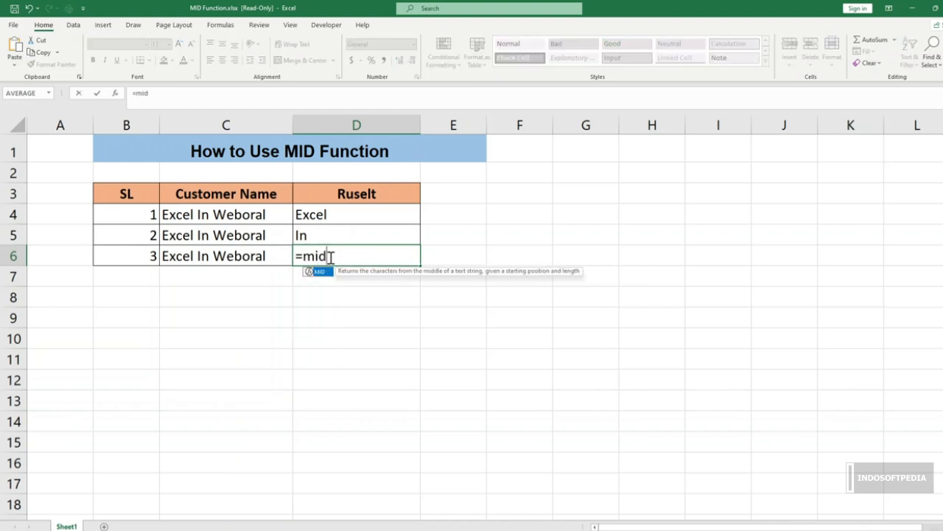
{"action": "key", "text": "Tab"}
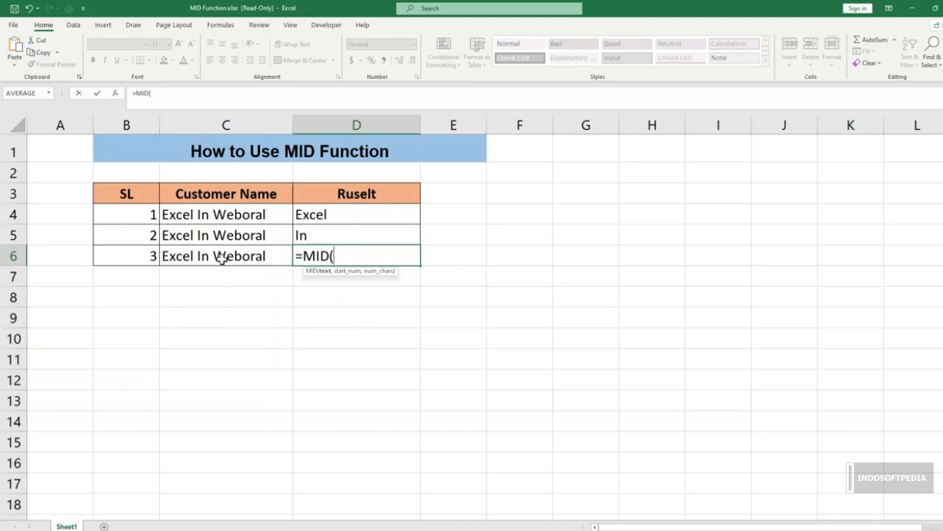
{"action": "left_click", "coordinate": [223, 260]}
{"action": "type", "text": ","}
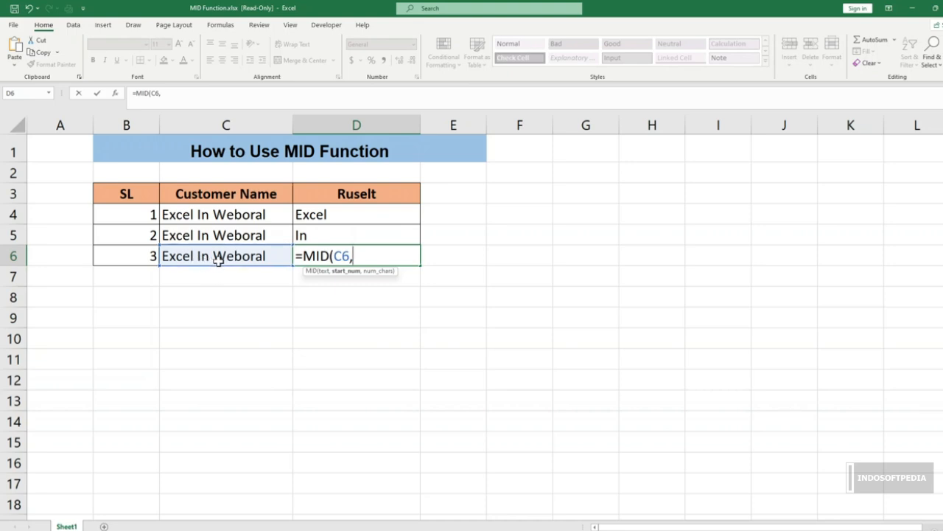
{"action": "type", "text": "10,"}
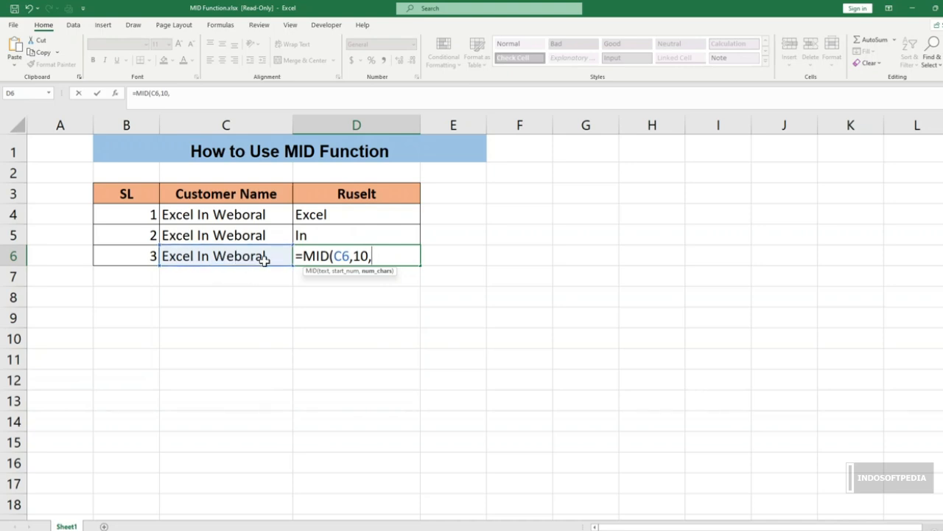
{"action": "type", "text": "7)"}
{"action": "key", "text": "Return"}
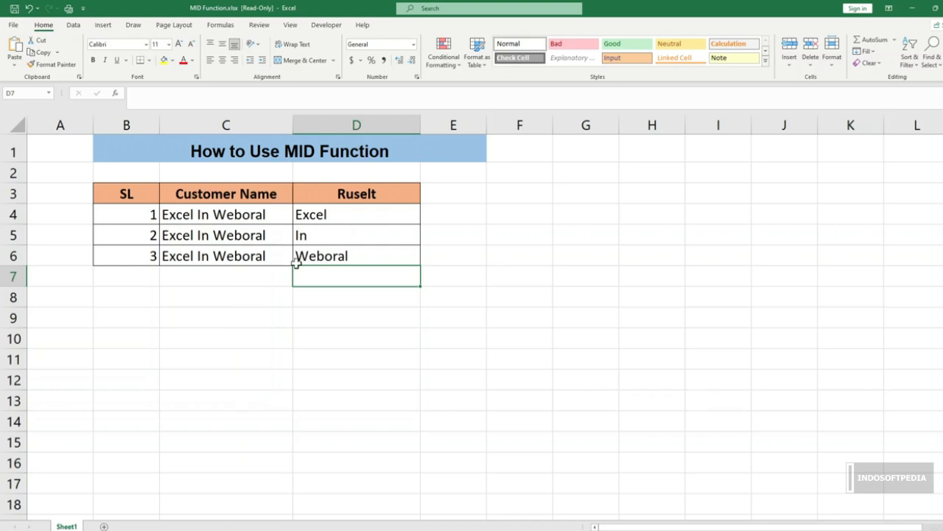
{"action": "left_click", "coordinate": [358, 373]}
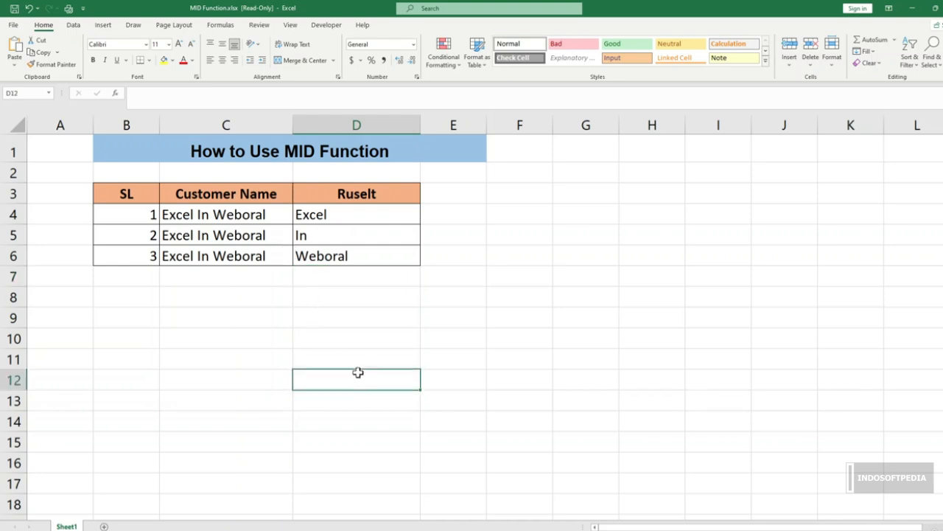